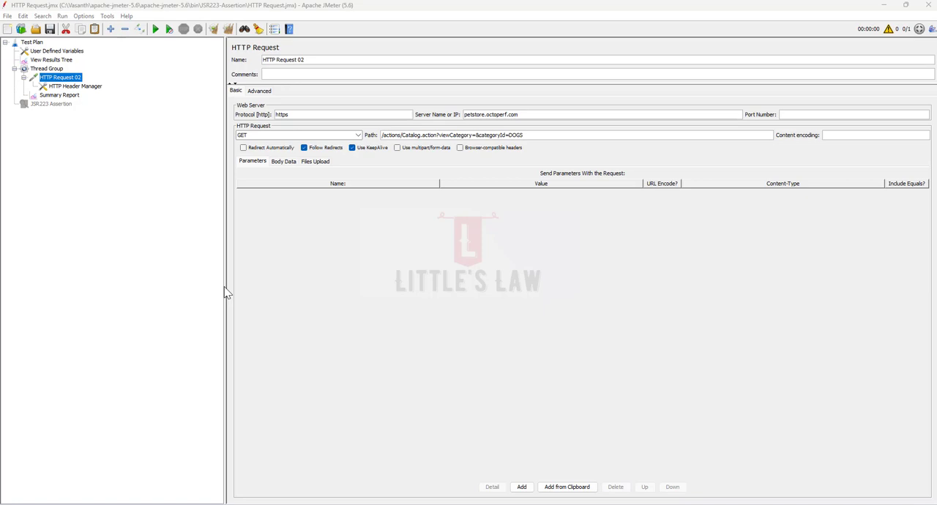
- Add an XPath2 Assertion to HTTP Request 02
right_click(64, 82)
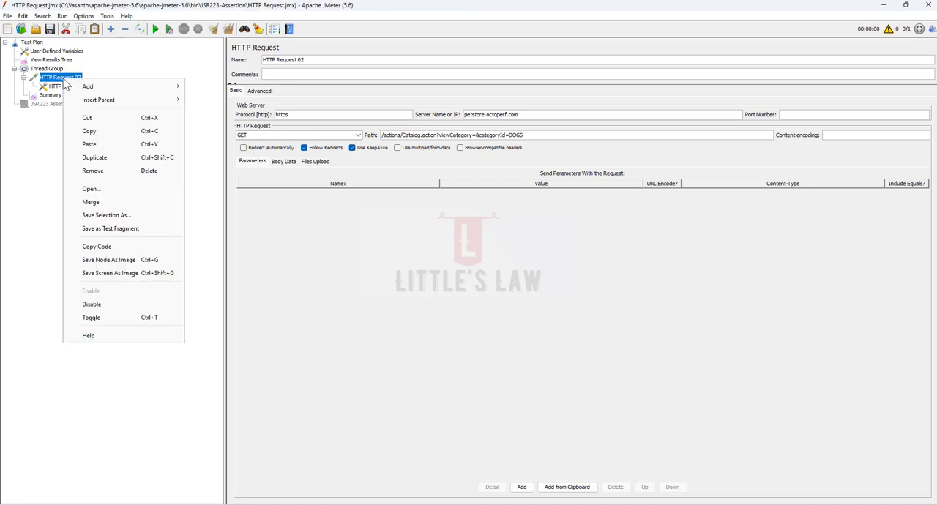
mouse_move(85, 91)
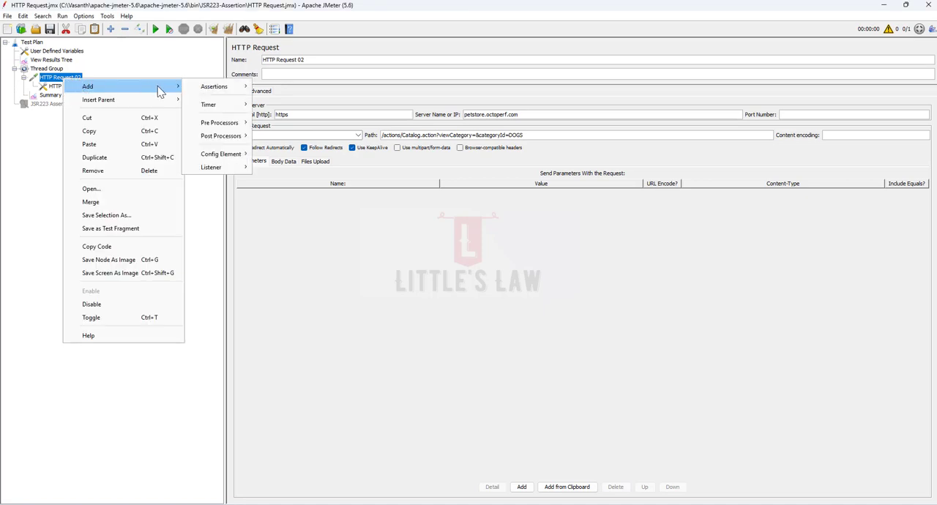
mouse_move(210, 88)
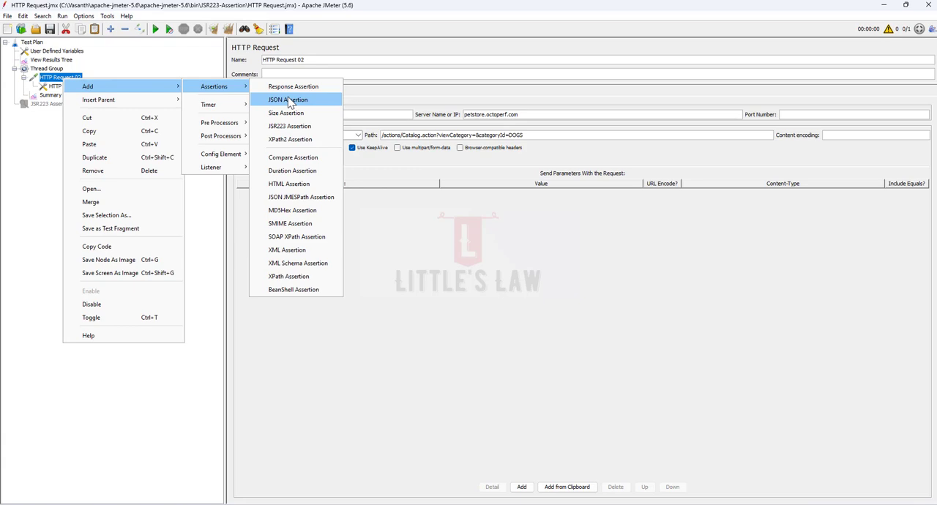
click(289, 142)
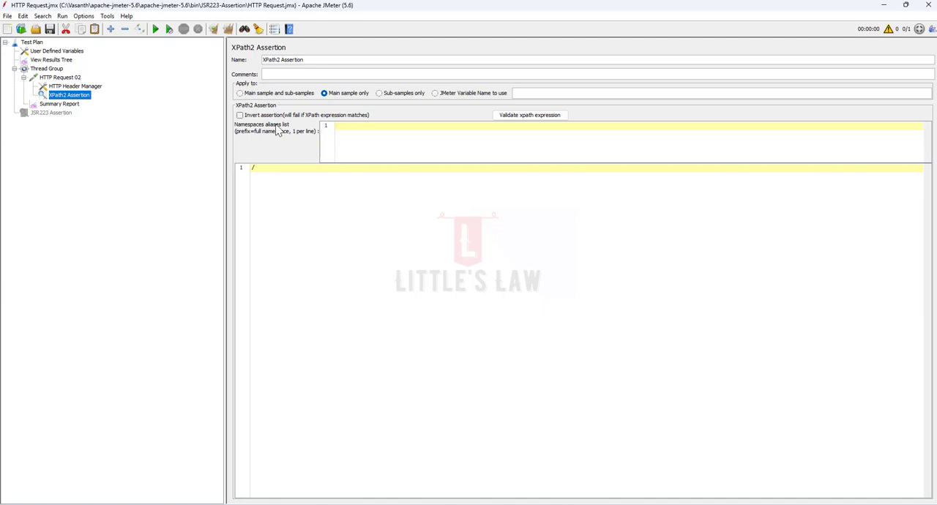
click(252, 114)
click(340, 127)
click(240, 116)
click(349, 126)
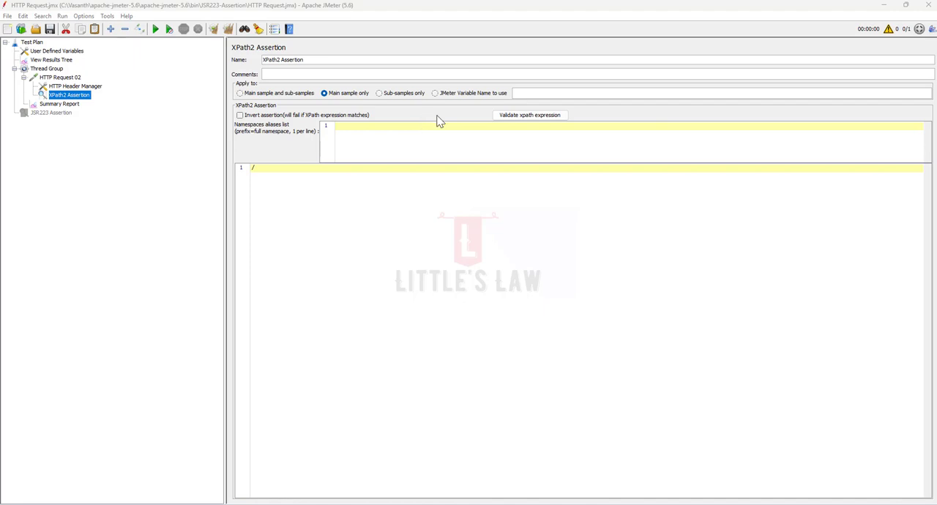
- Run the test plan with cleared results and open the response data of HTTP Request 02 in the View Results Tree
click(226, 33)
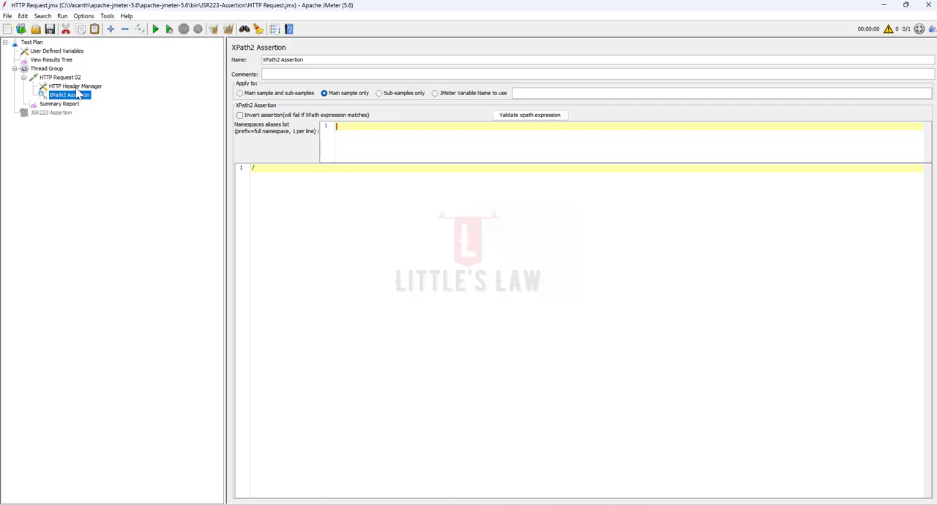
click(156, 30)
click(51, 60)
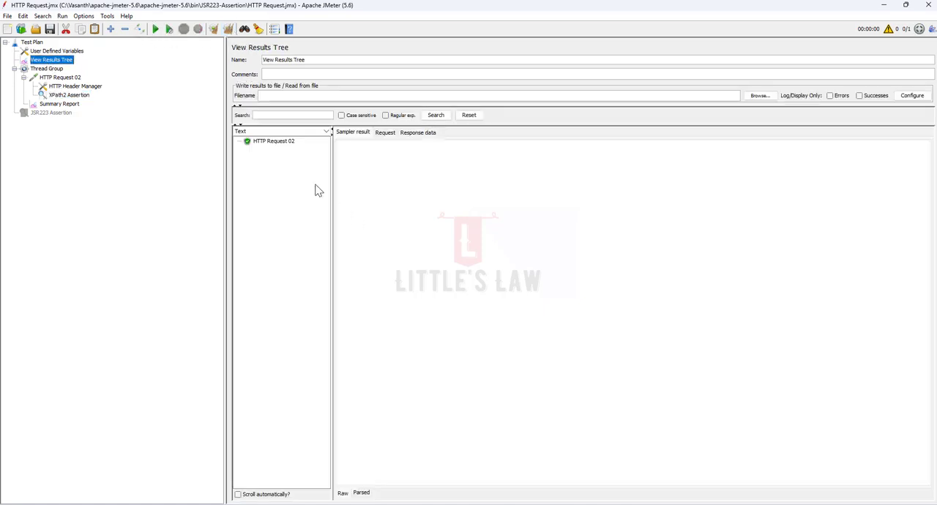
click(272, 146)
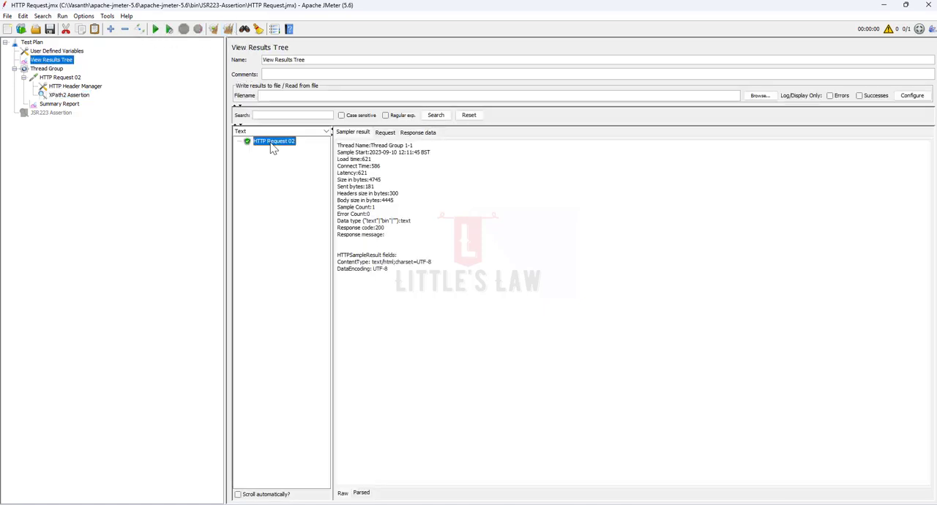
click(416, 133)
- Locate the div element with the id Catalog in the response body of HTTP Request 02
scroll(450, 315, down, 6)
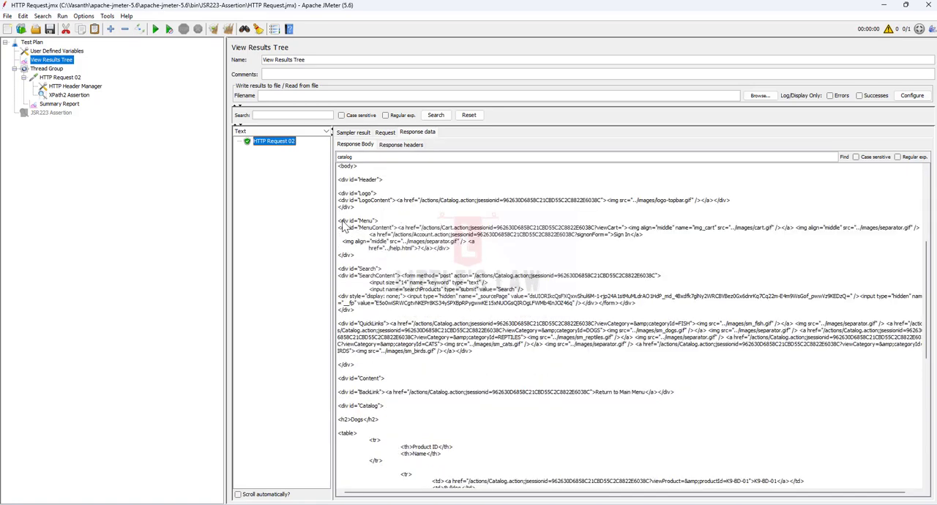
drag(341, 222, 356, 223)
drag(339, 407, 377, 412)
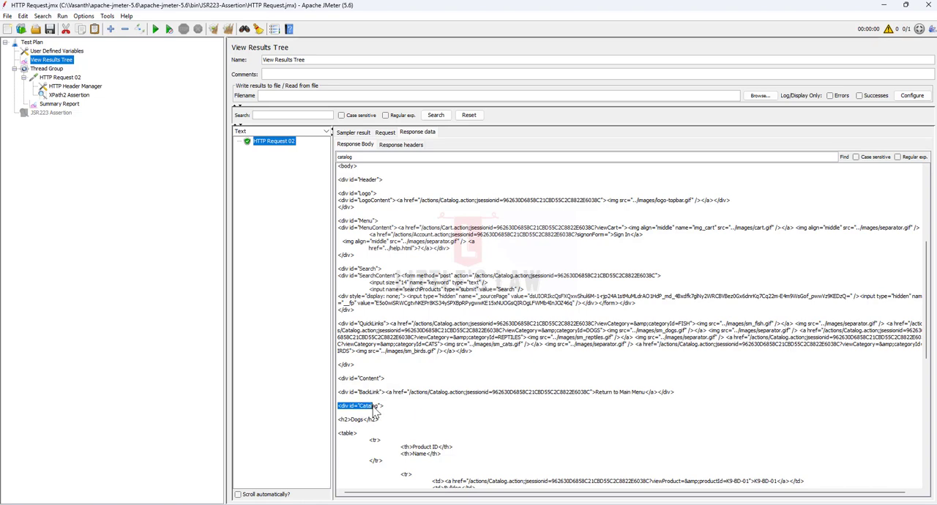
click(374, 411)
double_click(373, 409)
click(68, 95)
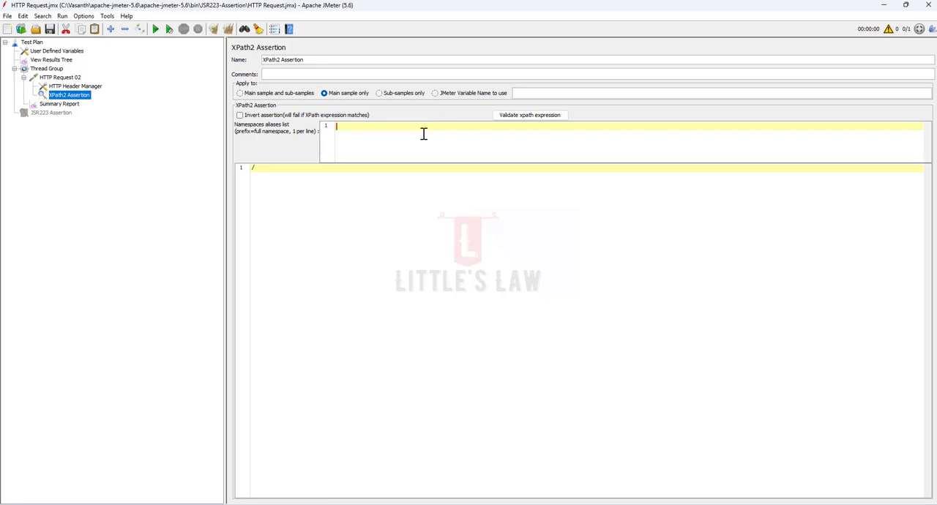
text(//)
text(div)
text([])
text(@)
text(id)
text(='Cata)
text(log)
text(')
- Validate the XPath expression and dismiss the validation message
click(520, 118)
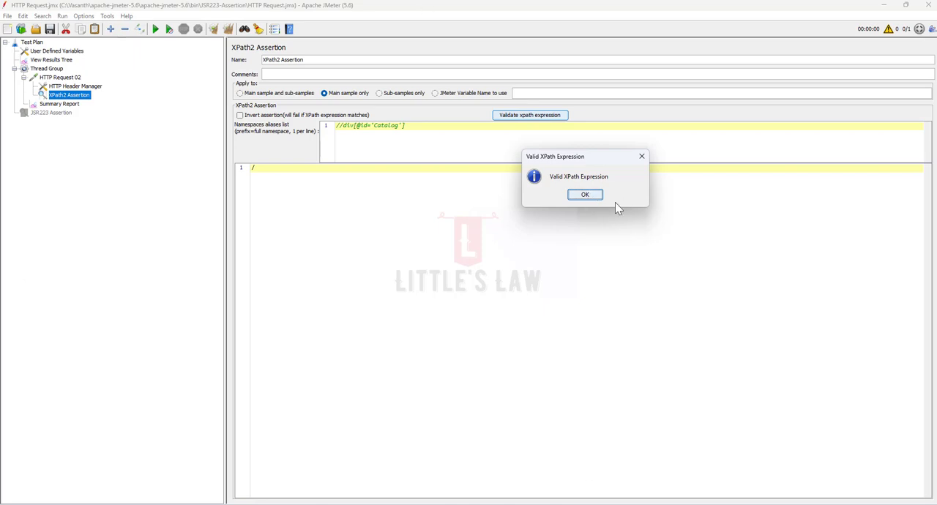
drag(575, 157, 516, 161)
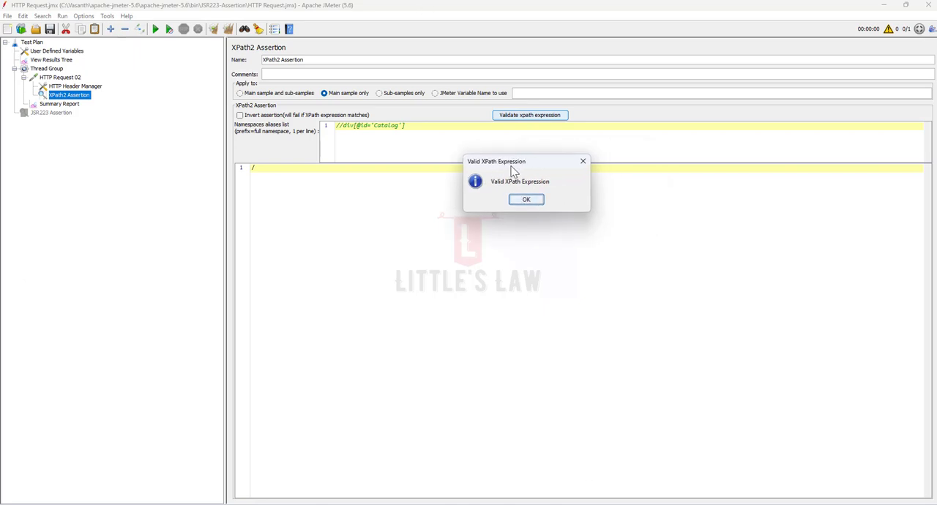
click(534, 204)
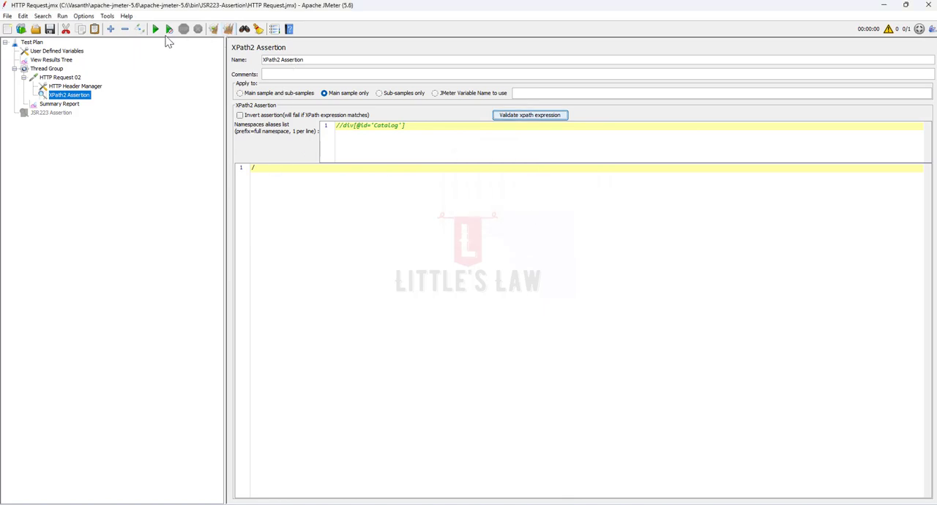
- View the response body of the HTTP Request 02 sample in the View Results Tree
right_click(78, 96)
key(Escape)
click(52, 60)
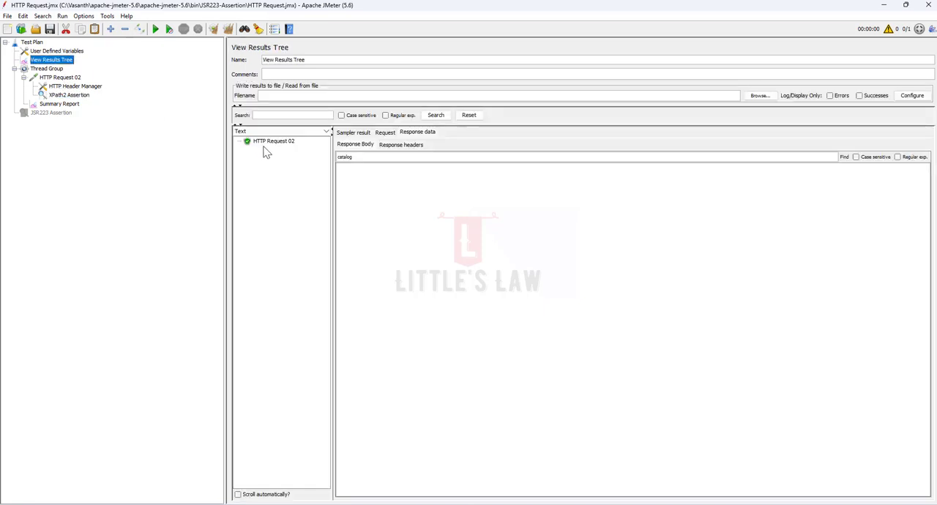
click(271, 142)
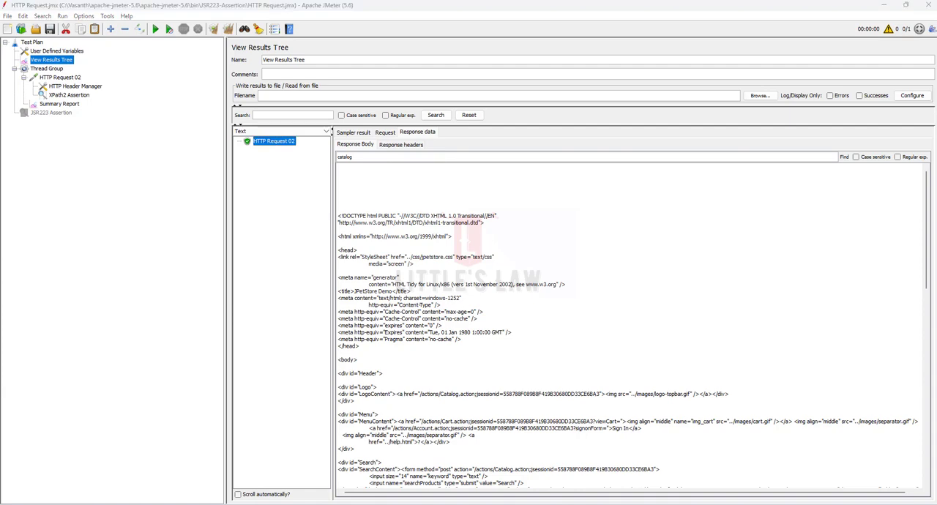
click(70, 95)
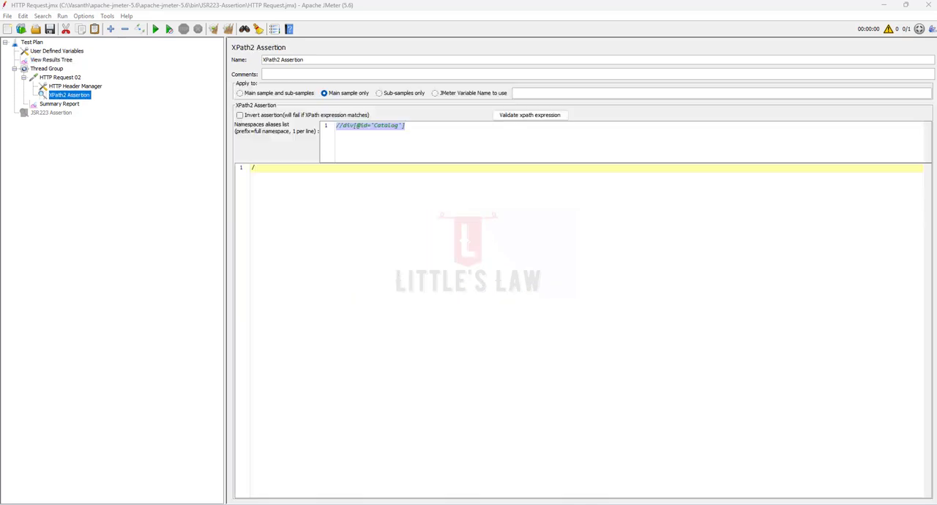
click(336, 130)
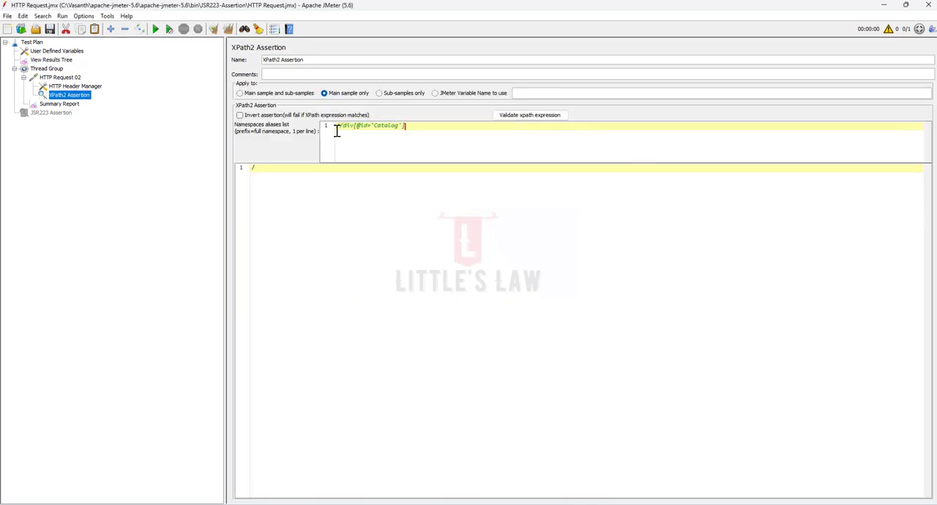
drag(343, 126, 327, 126)
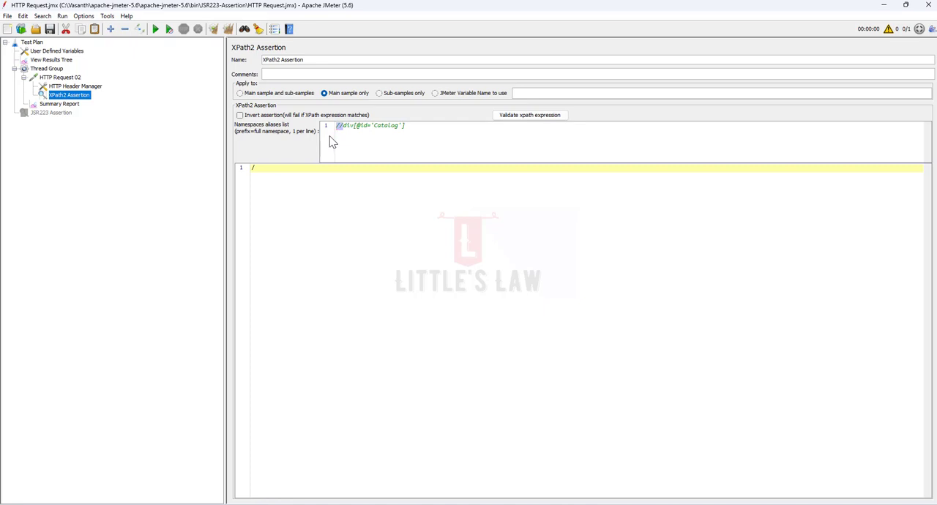
double_click(352, 127)
drag(357, 125, 401, 126)
click(398, 143)
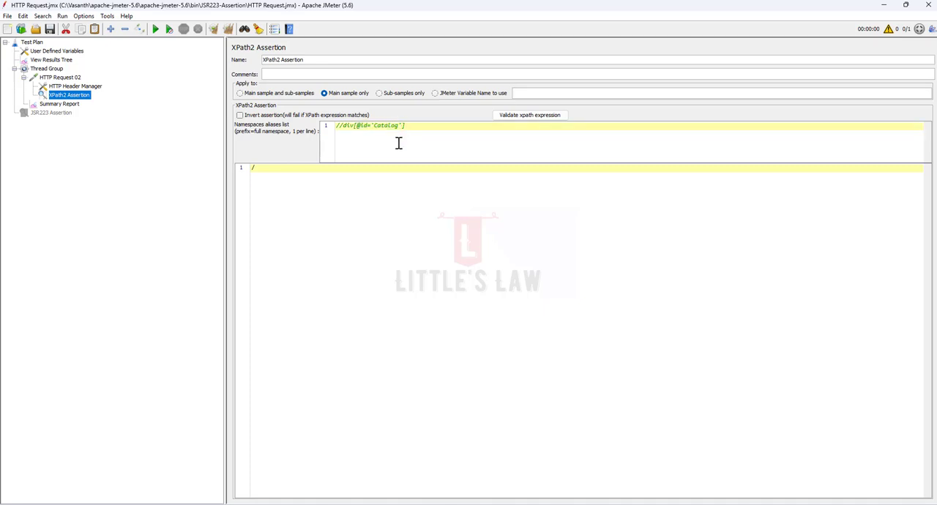
double_click(352, 126)
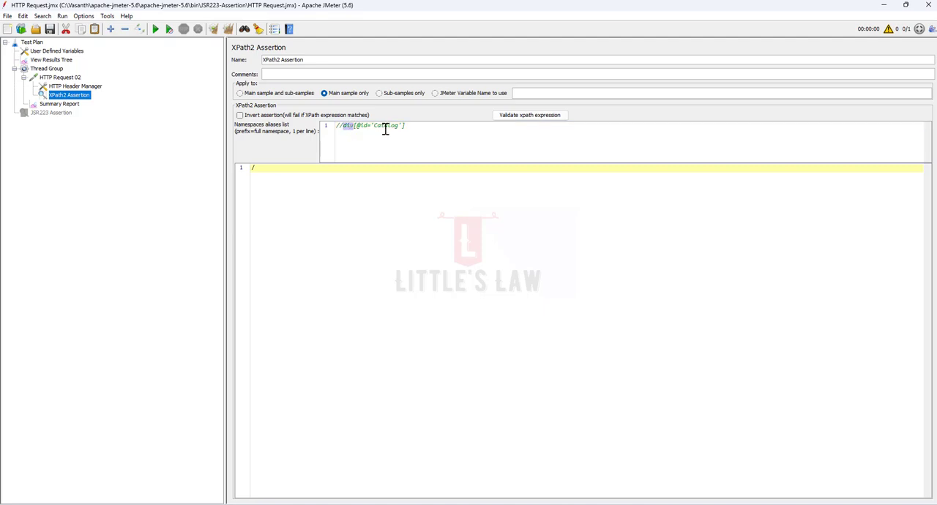
double_click(365, 126)
double_click(384, 126)
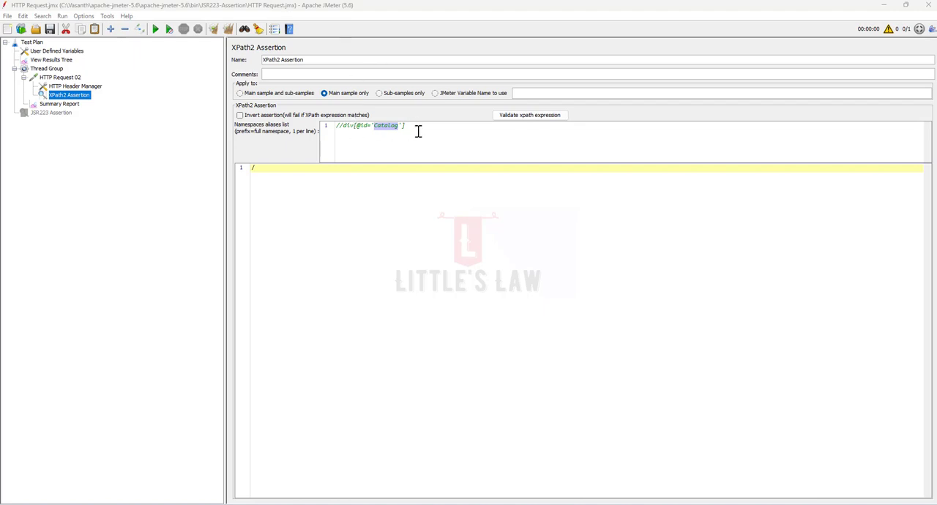
drag(419, 127, 329, 134)
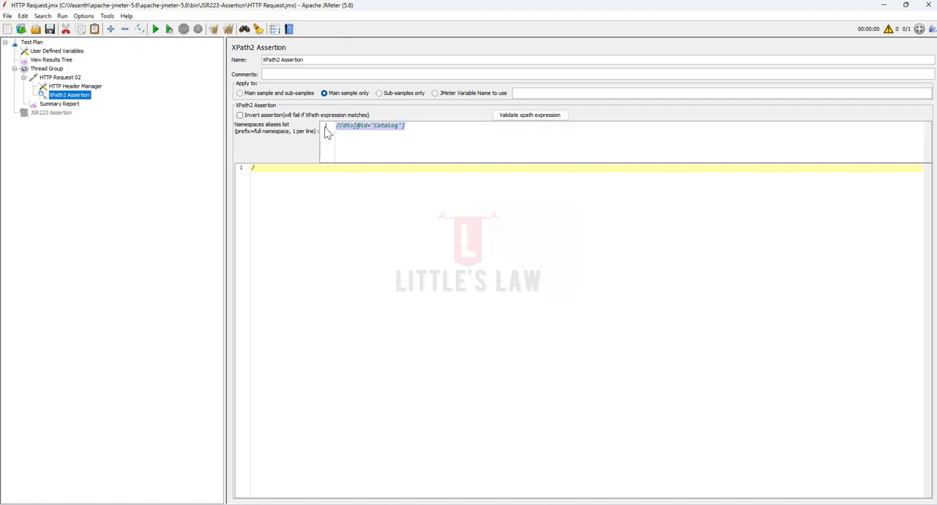
- Extend the Catalog expression in the namespaces aliases list with //a[contains(text(),'Poodle')]
click(430, 130)
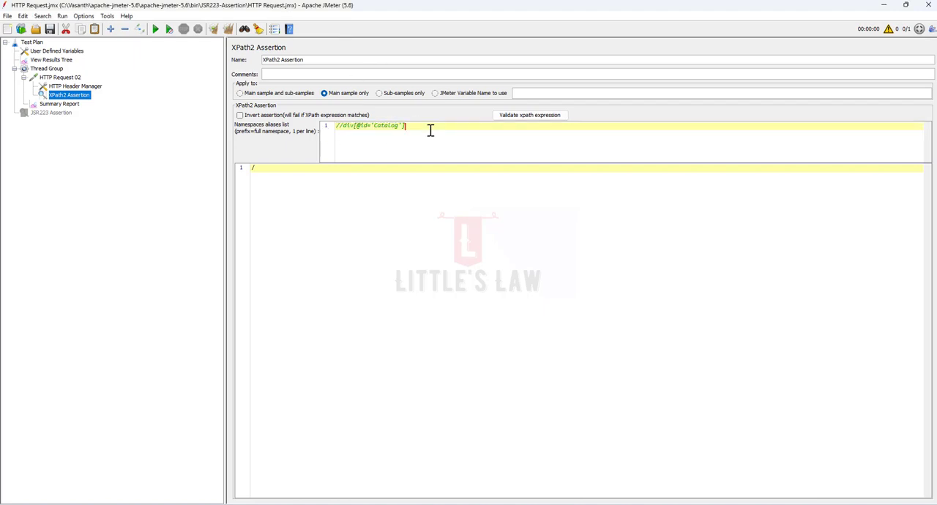
text(//)
text(a[contains)
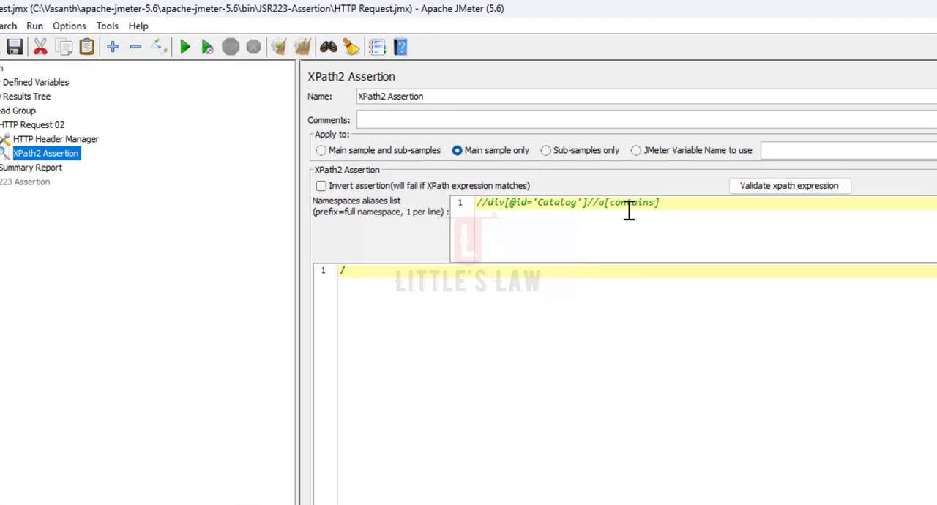
text(())
key(Left)
text(text())
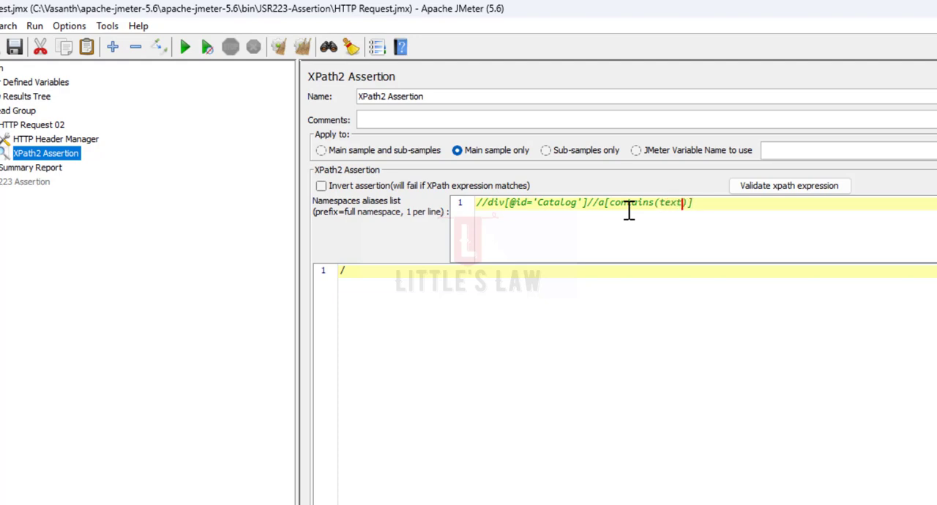
text(,'Poodle')
- Search the response body of HTTP Request 02 for Poodle in the View Results Tree
double_click(727, 204)
key(ctrl+c)
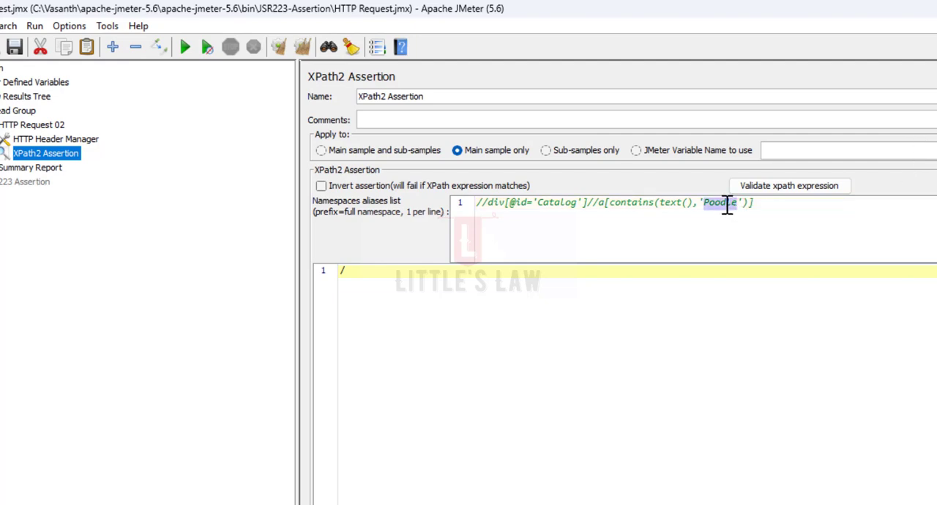
click(31, 97)
double_click(537, 252)
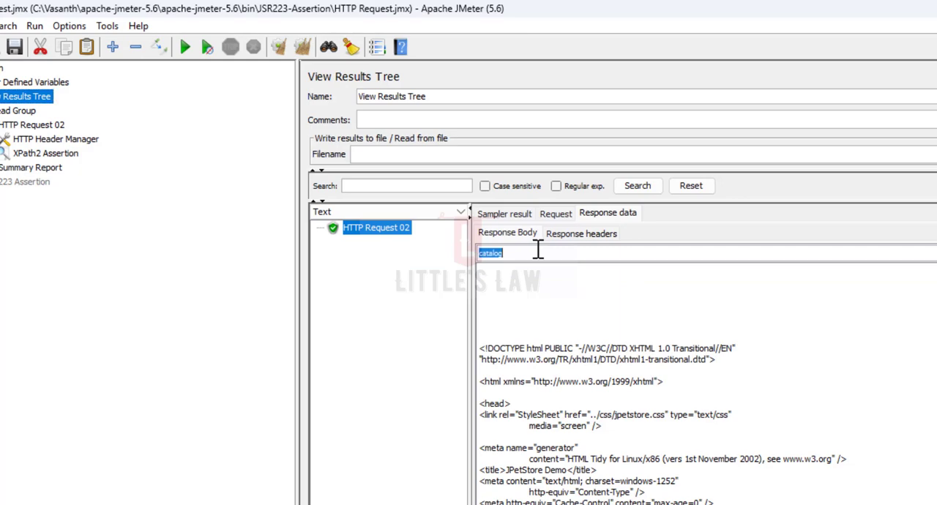
key(ctrl+v)
key(Return)
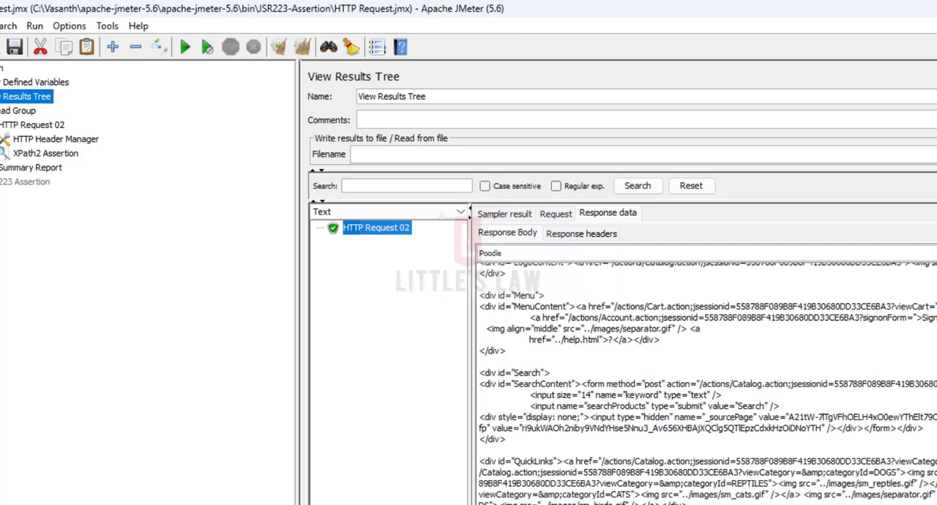
key(Return)
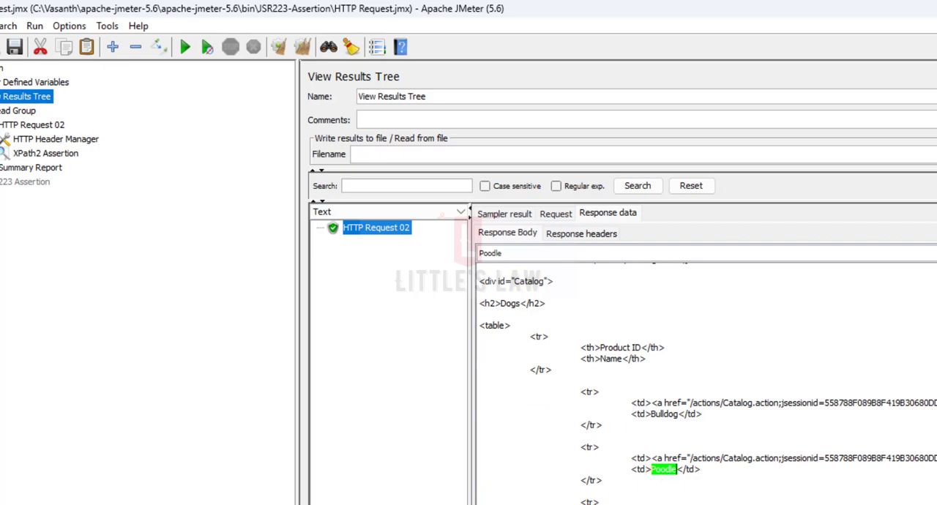
- Validate the extended expression in the XPath2 Assertion and dismiss the validation message
click(36, 159)
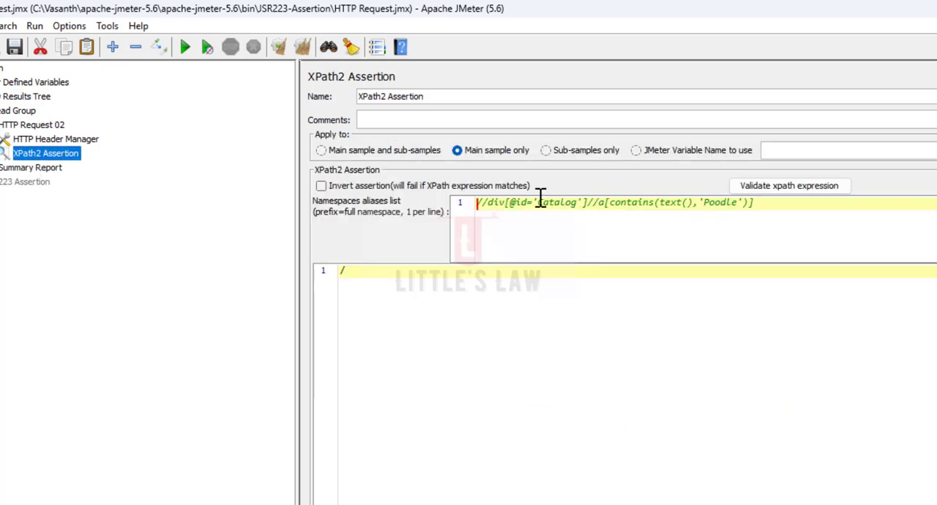
click(745, 205)
drag(745, 205, 540, 230)
click(816, 199)
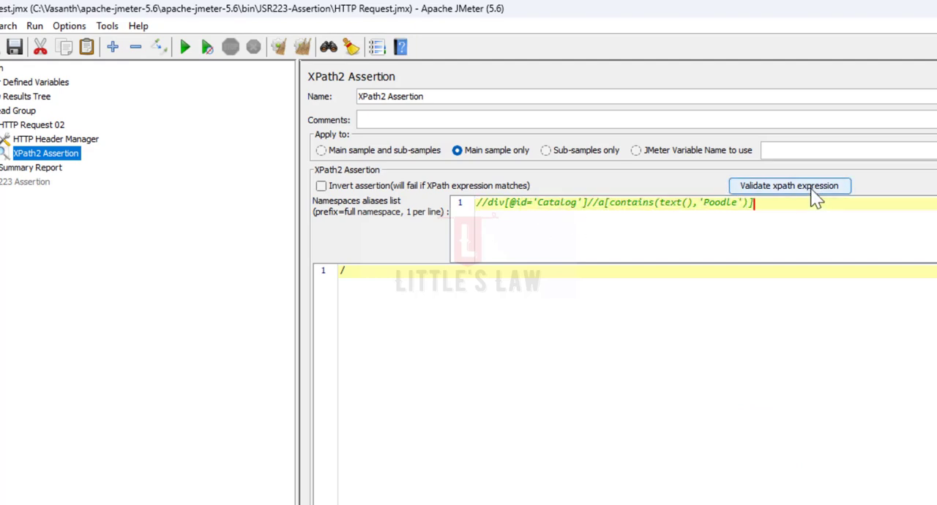
click(810, 188)
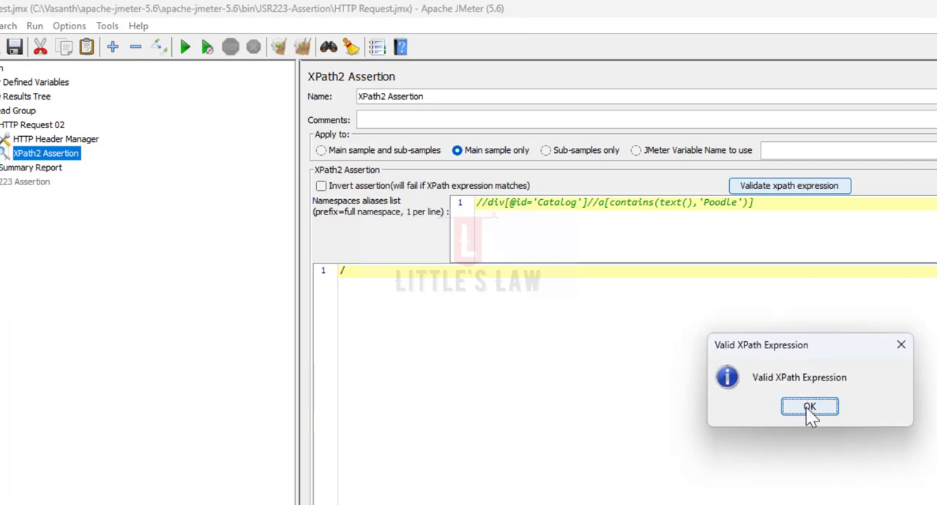
click(808, 407)
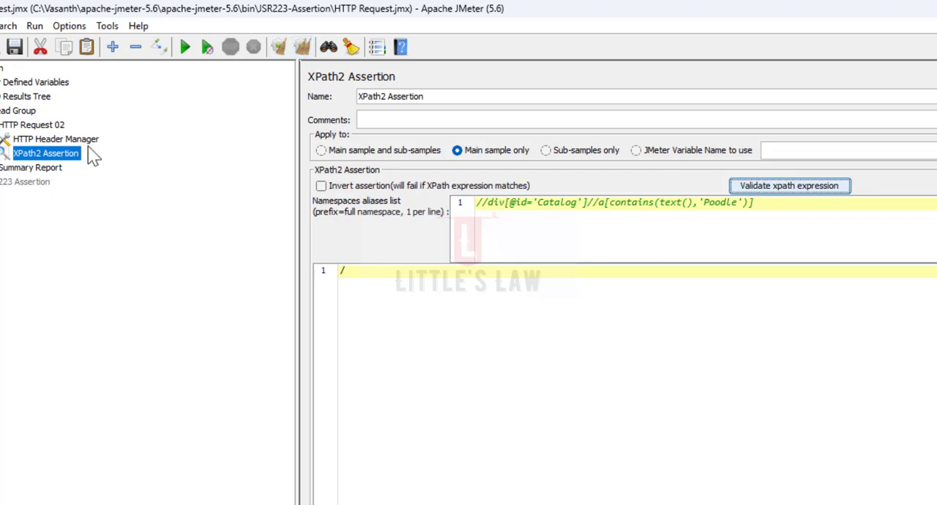
- Run the test plan and open the HTTP Request 02 sample in the View Results Tree
click(185, 46)
click(27, 96)
click(366, 228)
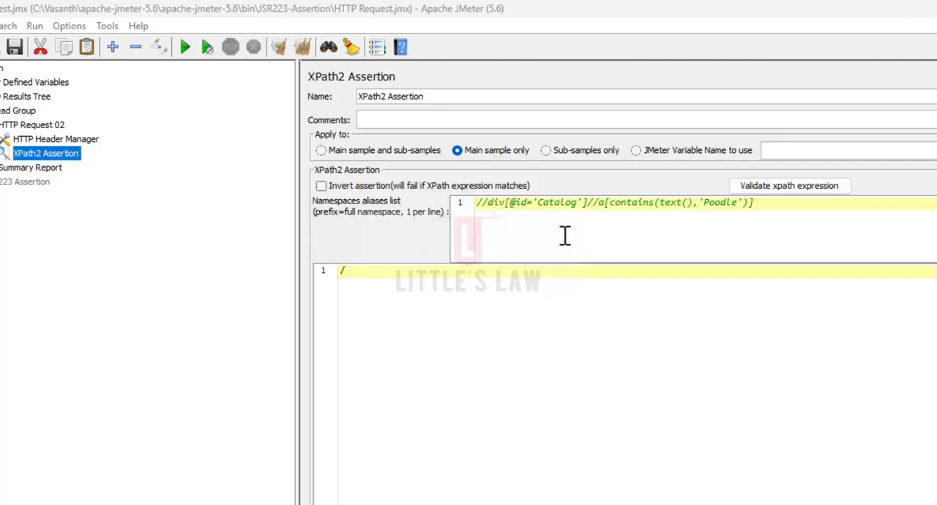
- Examine the Catalog div, the descendant link and the contains(text(),'Poodle') condition of the XPath expression in the namespaces aliases list
drag(591, 202, 477, 202)
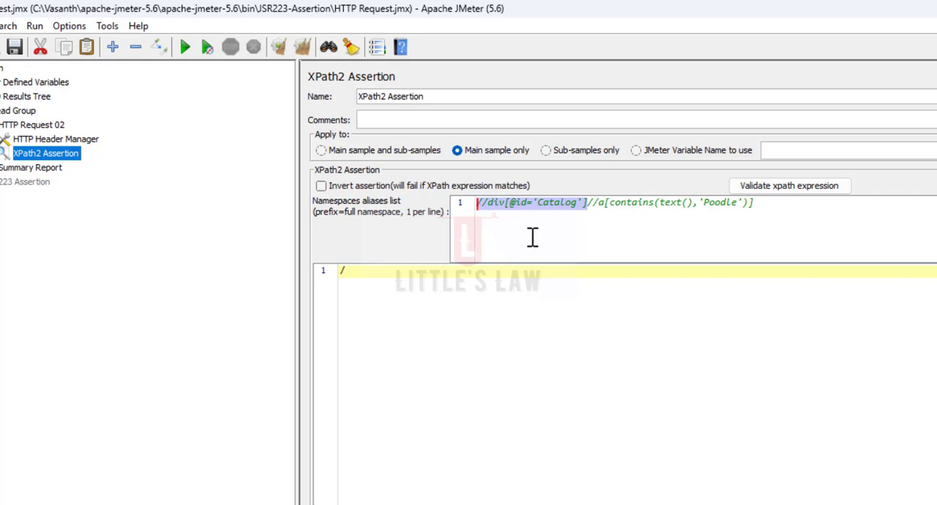
click(592, 202)
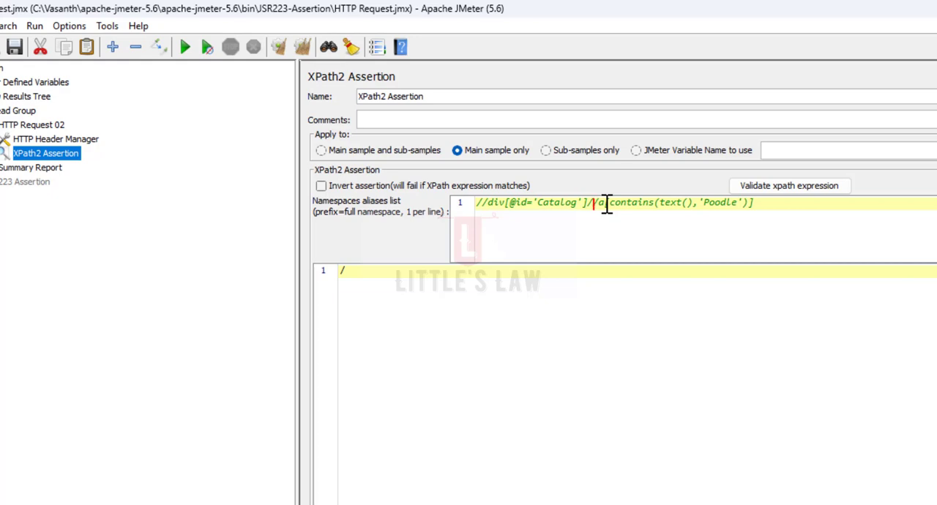
text([)
drag(610, 202, 744, 205)
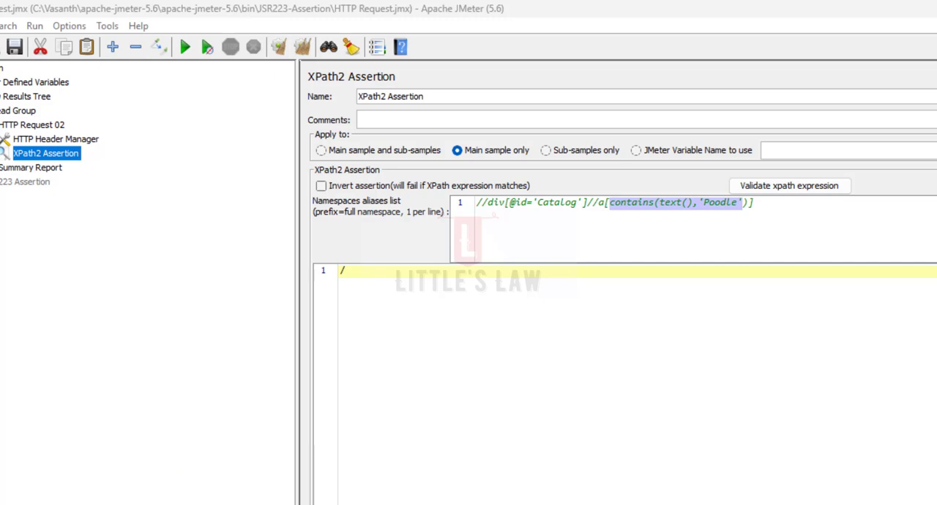
click(786, 205)
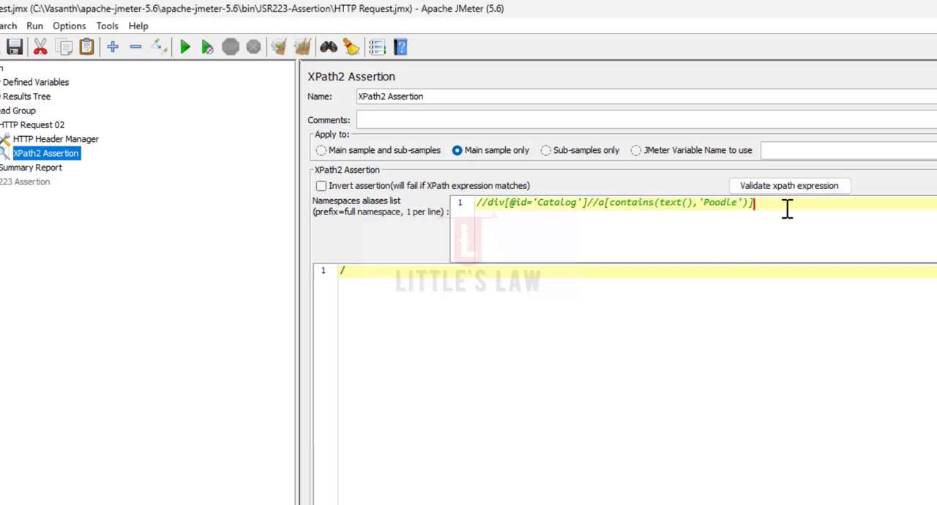
- Replace the whole expression in the namespaces aliases list with href="/actions/Catalog\.action"
drag(750, 207, 463, 207)
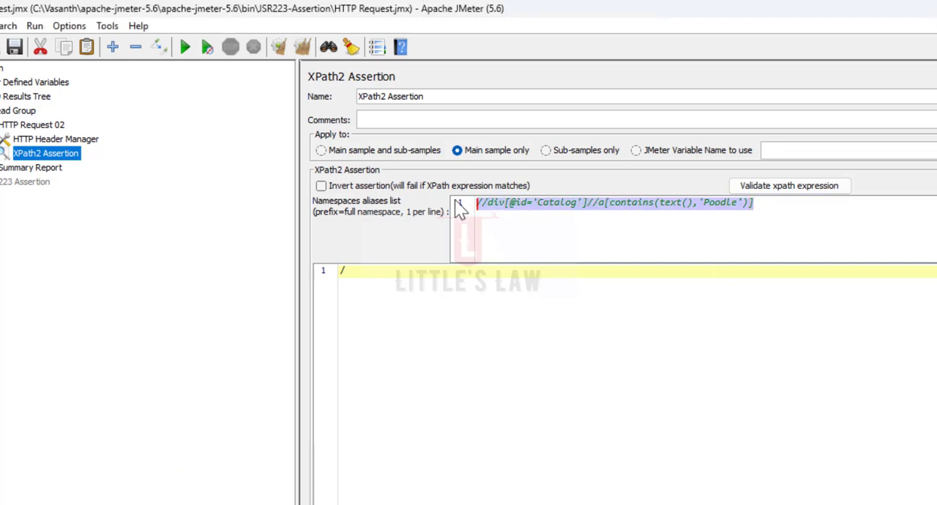
text(href)
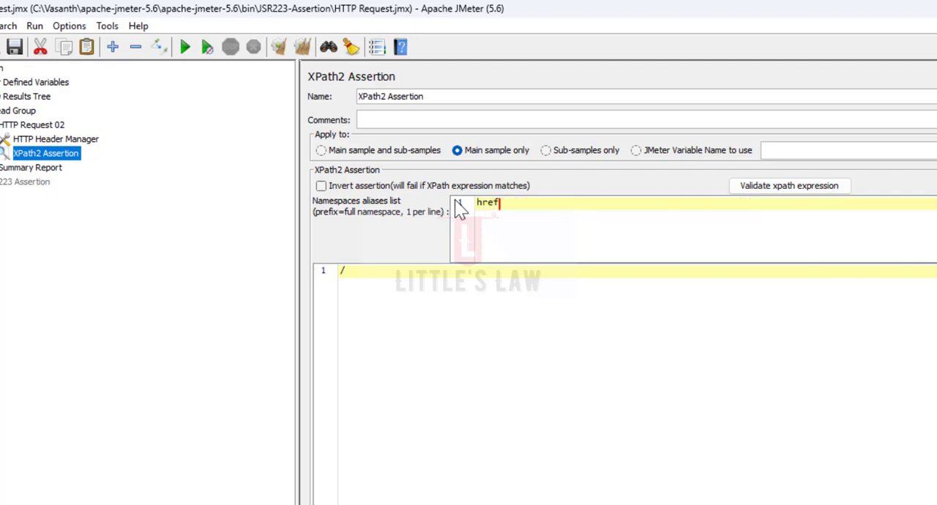
text(=)
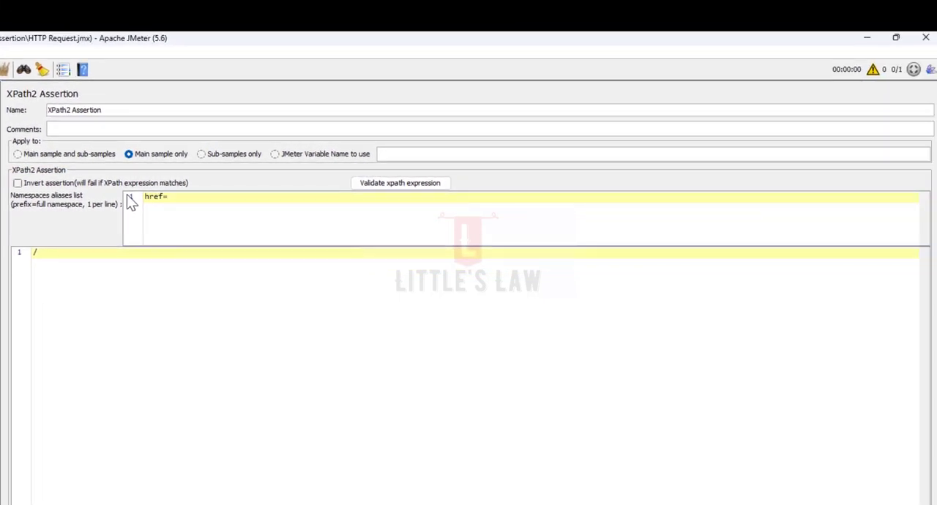
text(")
text(/actions/Catalog\.action)
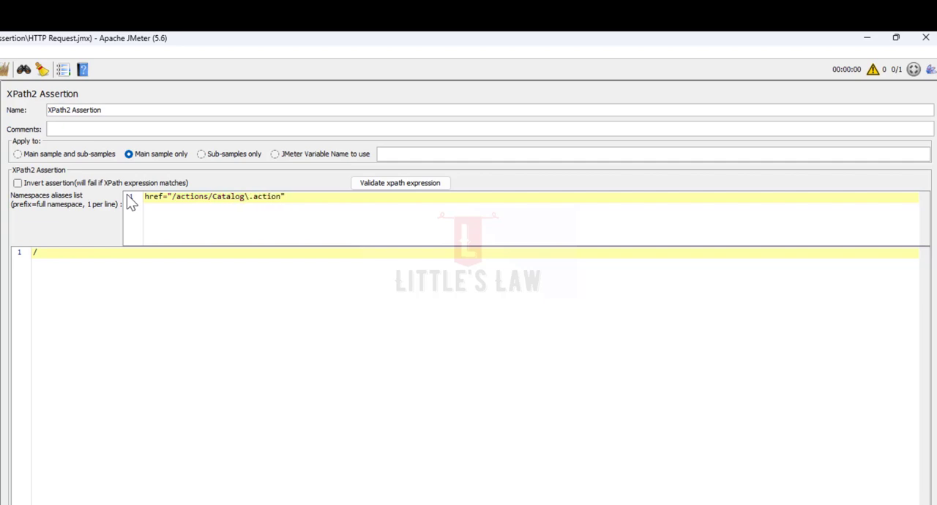
text(;)
text(jsession)
text(id)
text(=[])
text(A-F)
text(0-9)
- Extend the quoted href value with ;jsessionid=[A-F0-9]+\ after Catalog\.action
key(Right)
text(+\VIE)
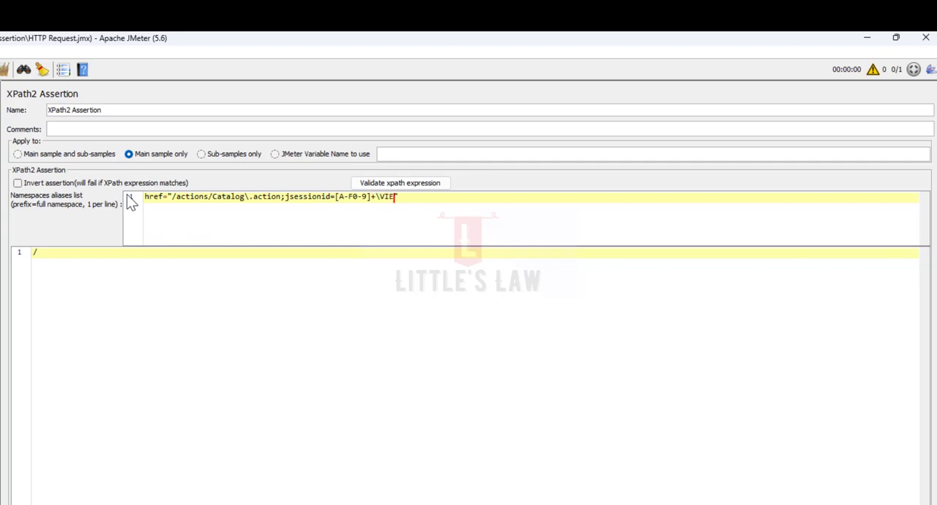
key(BackSpace)
key(BackSpace)
key(BackSpace)
- Complete the quoted href value with viewProduct=&amp;productId=K9-PO-02 after the jsessionid pattern
text(viewProduct=&amp;produc)
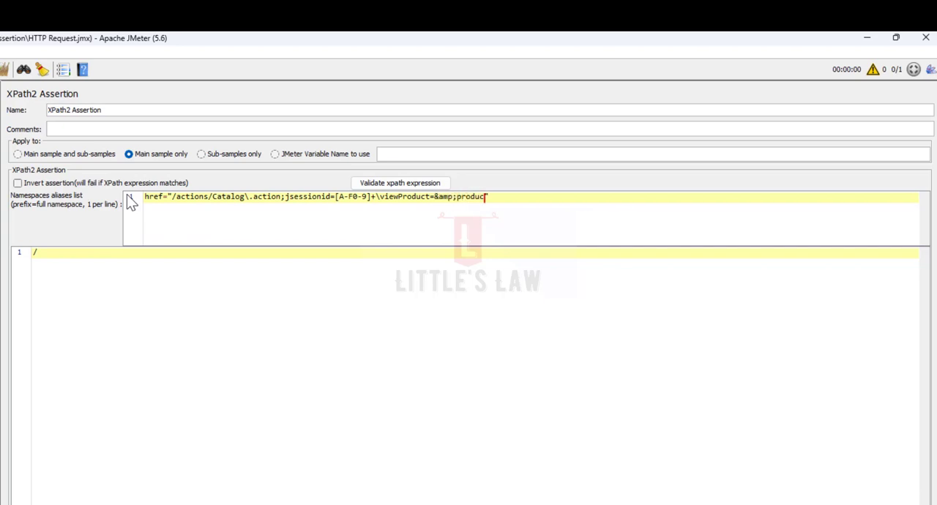
text(tId=K9-PO-02">K9-PO-02)
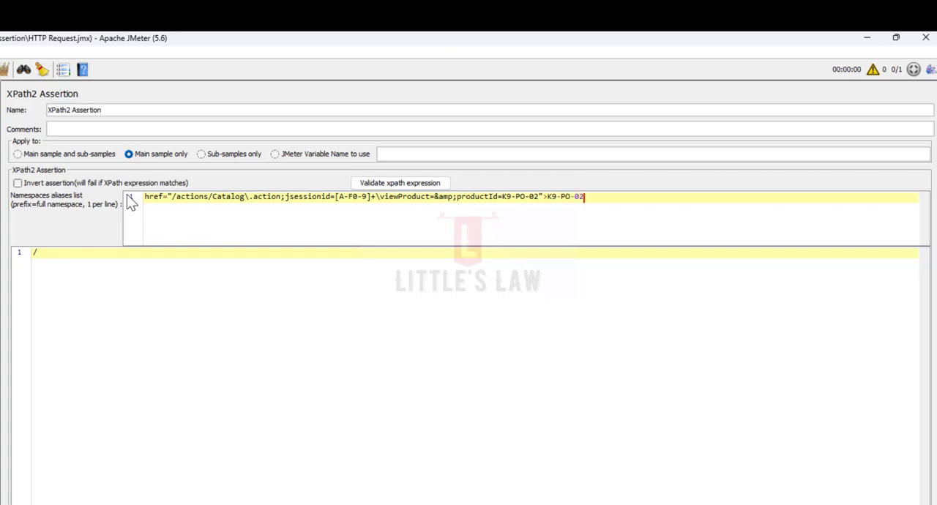
- Append >K9-PO-02< after the quoted href value and insert a ? between the backslash and viewProduct
text(<)
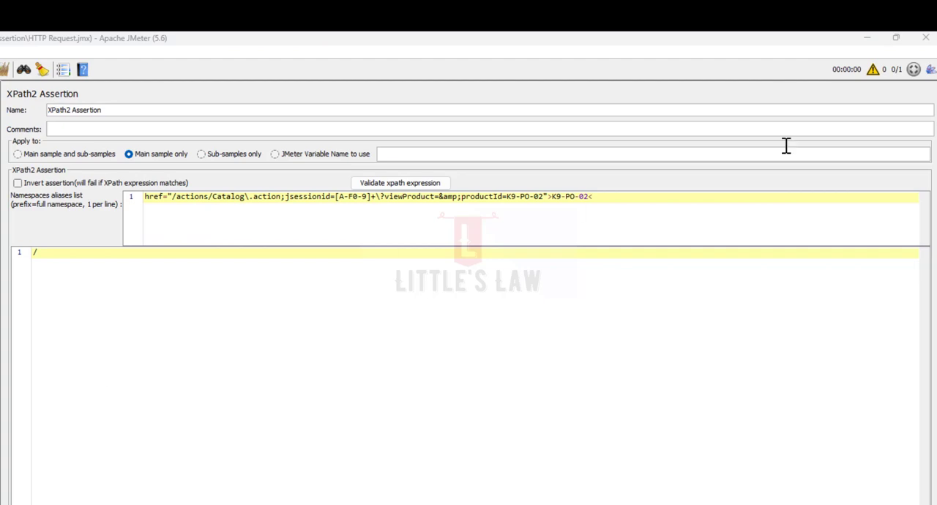
- Validate the href expression in the XPath2 Assertion and dismiss the validation message
click(416, 186)
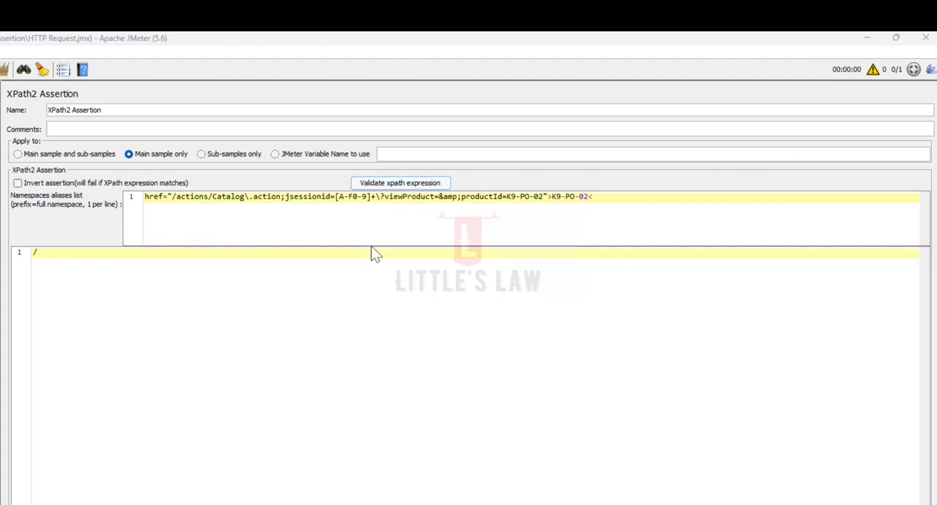
click(375, 183)
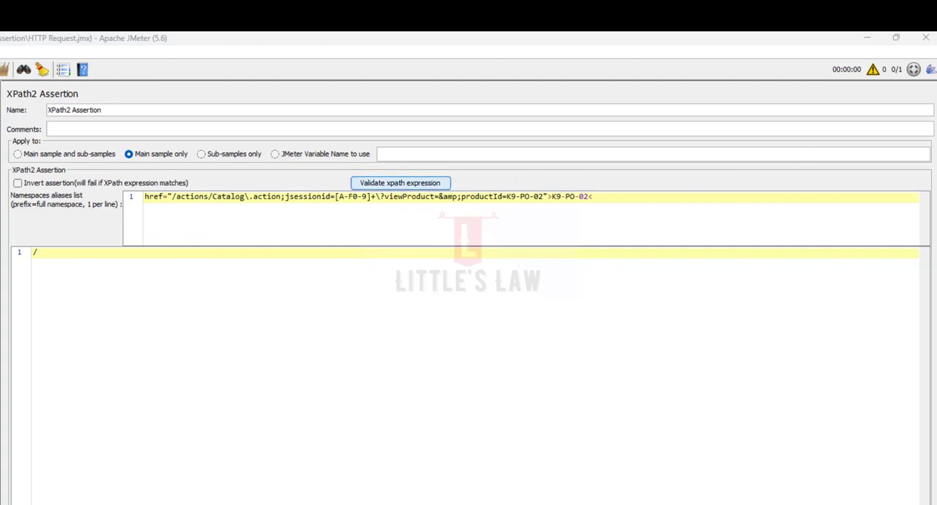
click(367, 344)
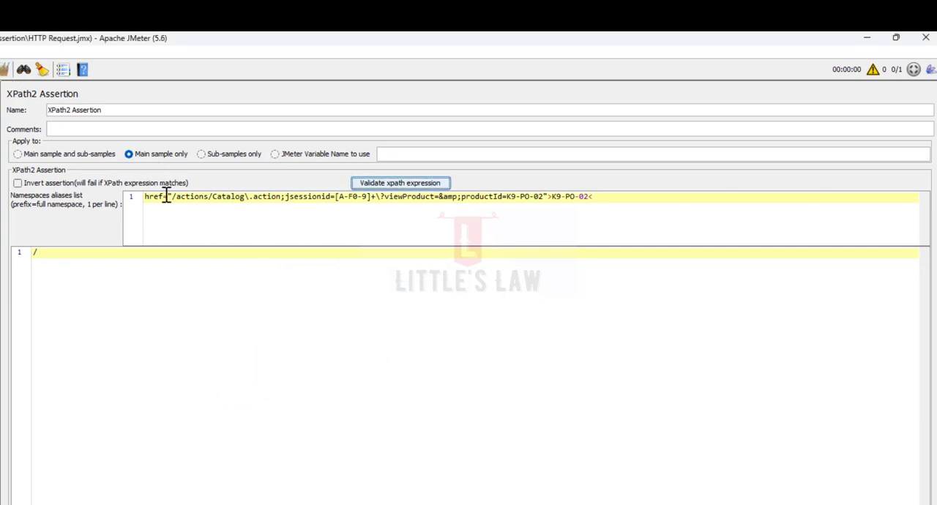
- Run the test plan with the href expression and open the HTTP Request 02 response body in the View Results Tree
drag(167, 198, 251, 201)
click(262, 209)
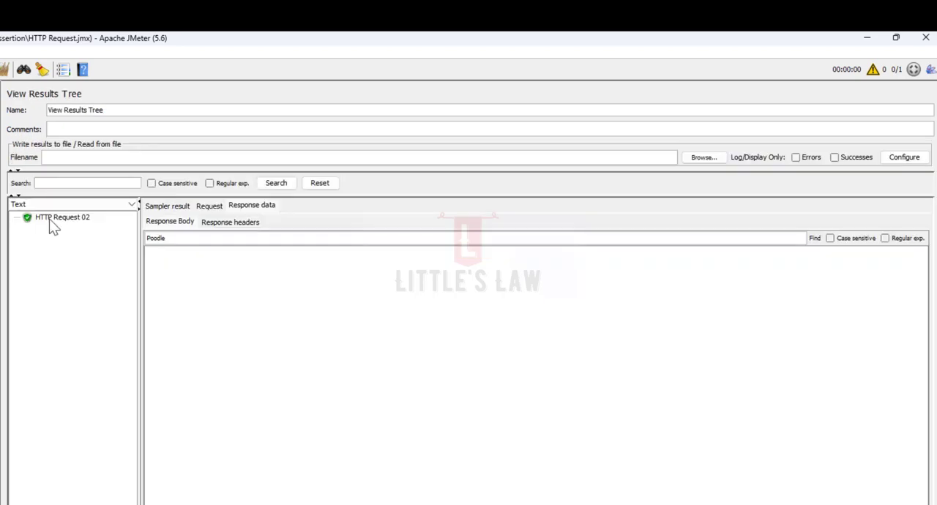
click(70, 218)
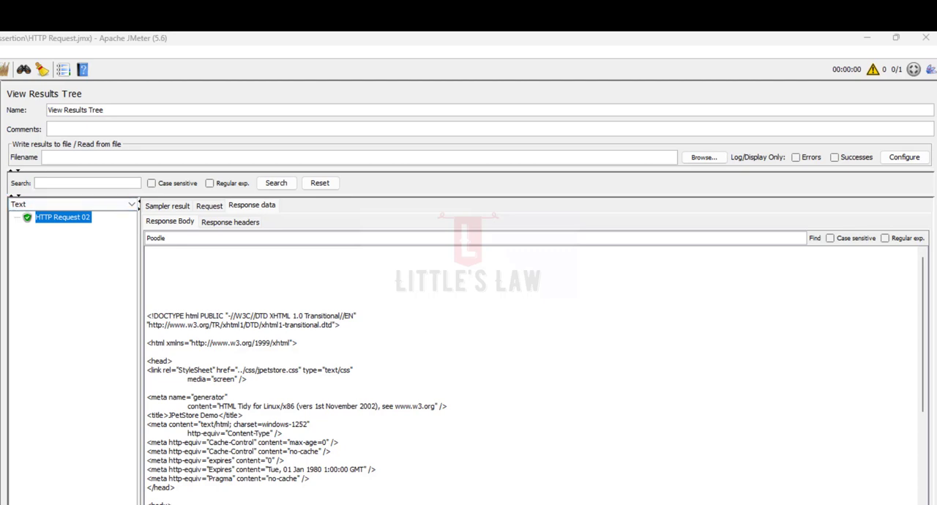
- Return to the XPath2 Assertion and examine each part of the href expression, from the Catalog path and jsessionid pattern to the viewProduct query
click(2, 220)
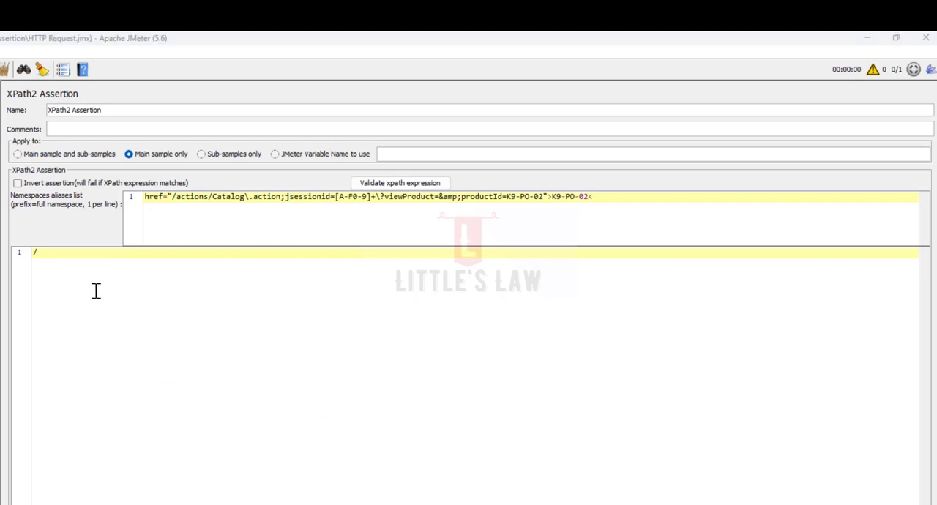
double_click(151, 198)
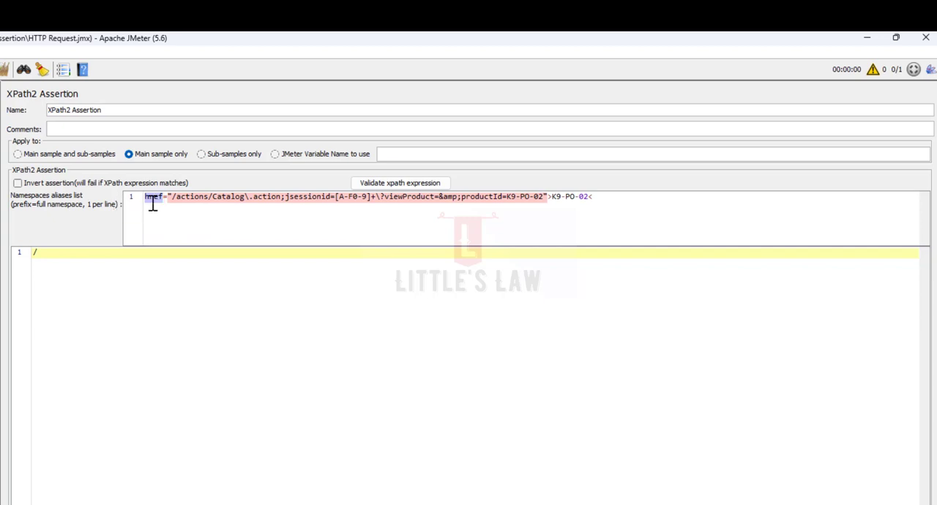
drag(168, 196, 335, 199)
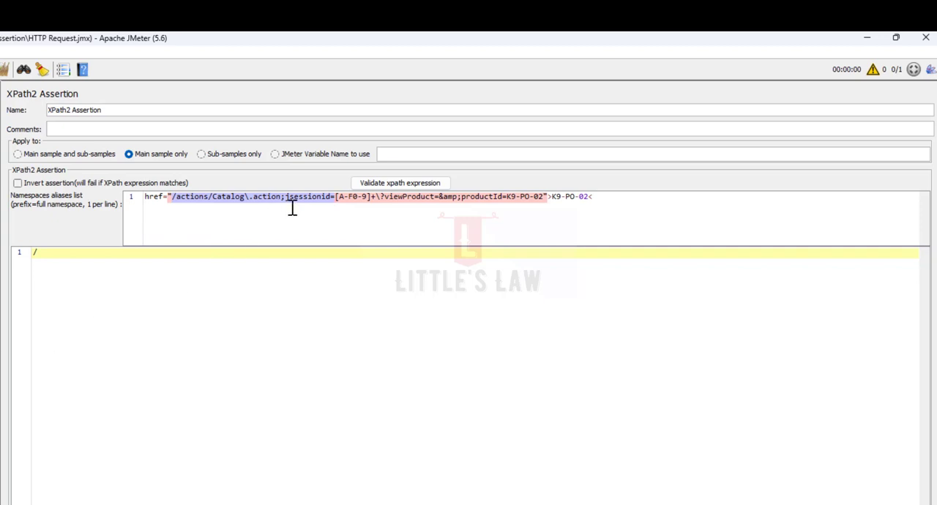
click(248, 198)
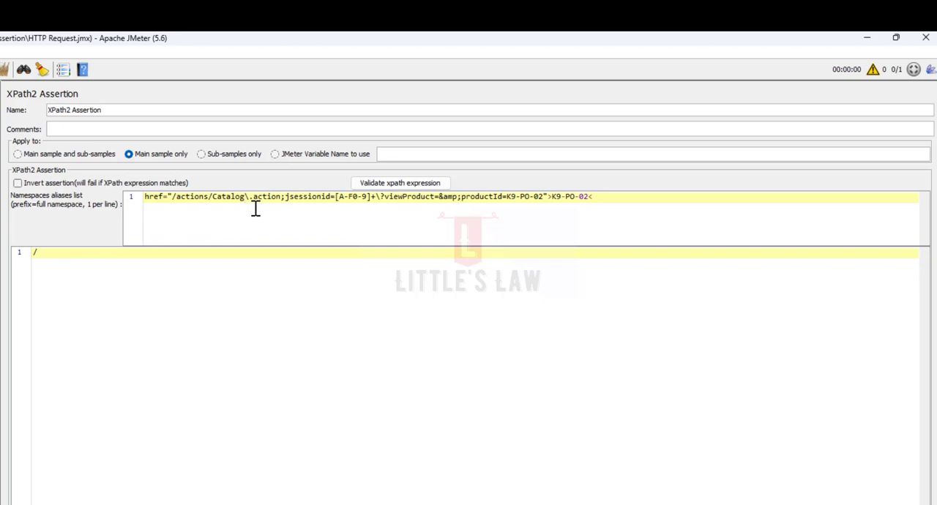
double_click(278, 197)
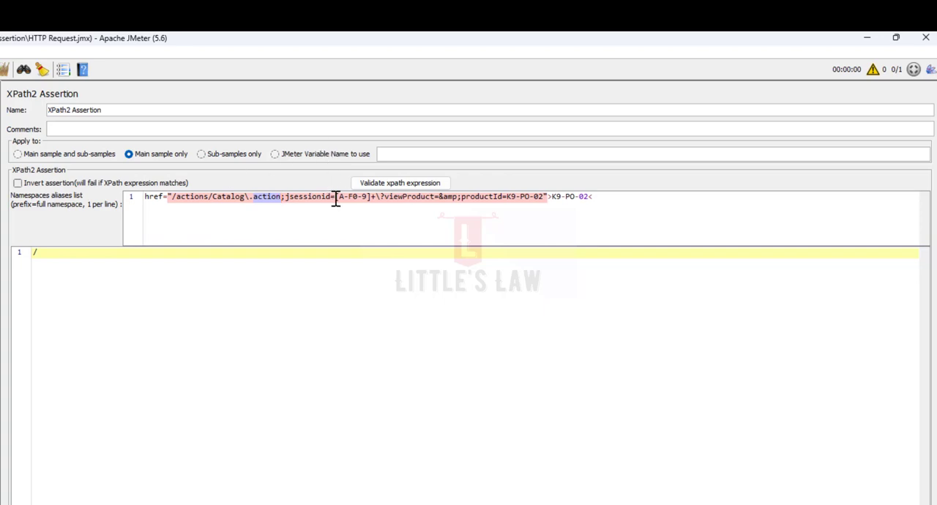
drag(335, 196, 371, 196)
key(shift+Home)
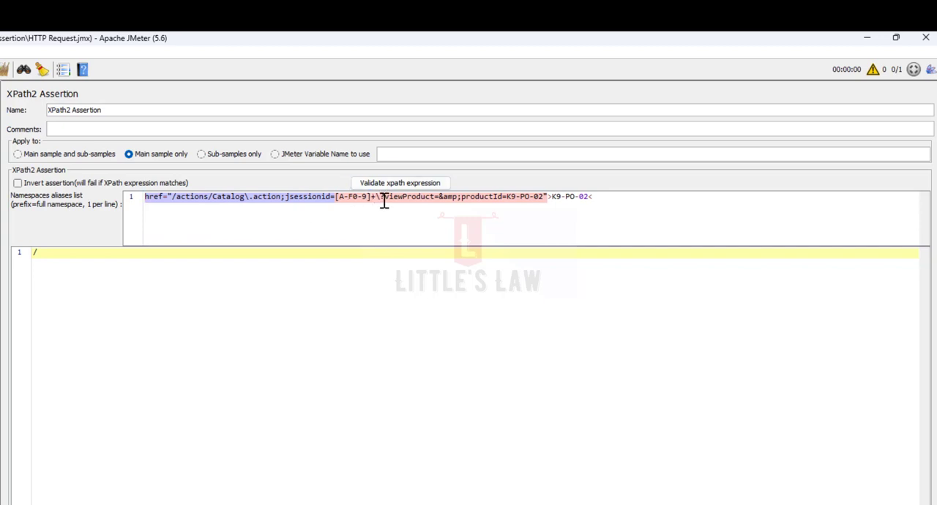
drag(383, 201, 568, 192)
click(380, 198)
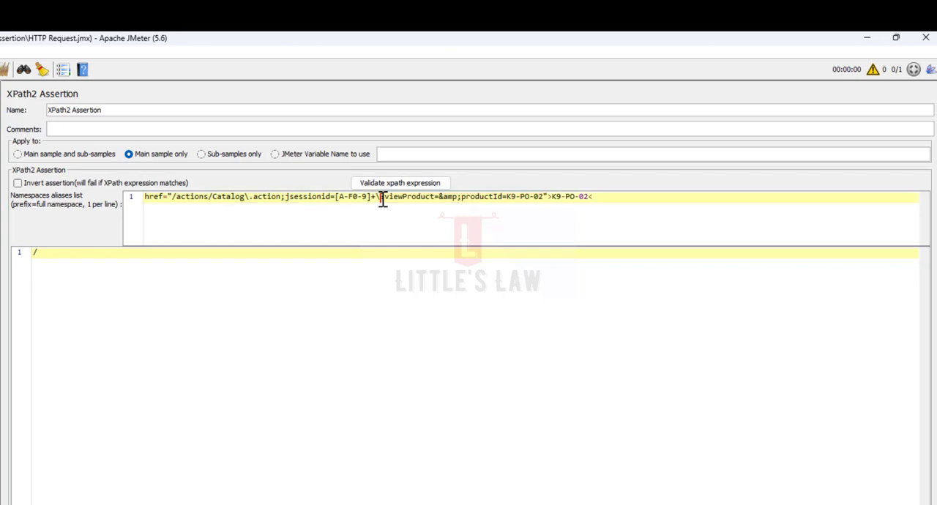
drag(384, 197, 376, 197)
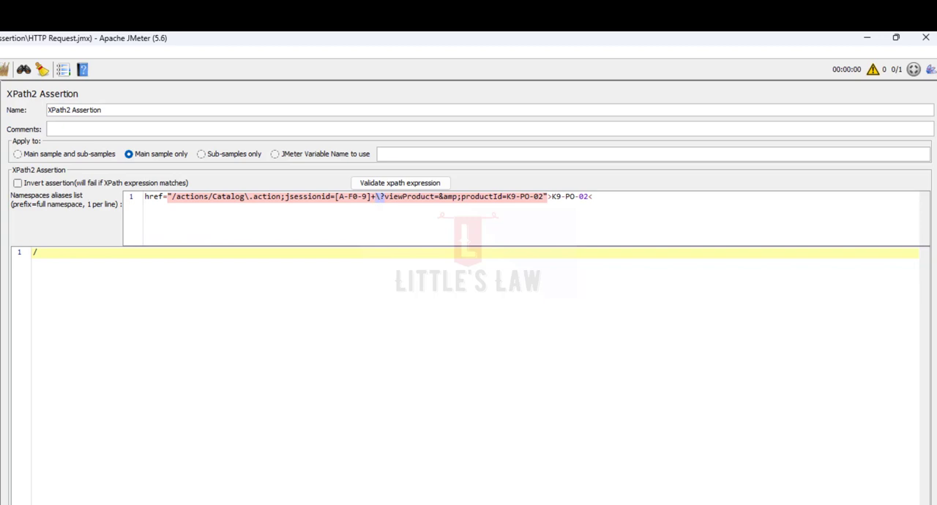
drag(395, 196, 472, 189)
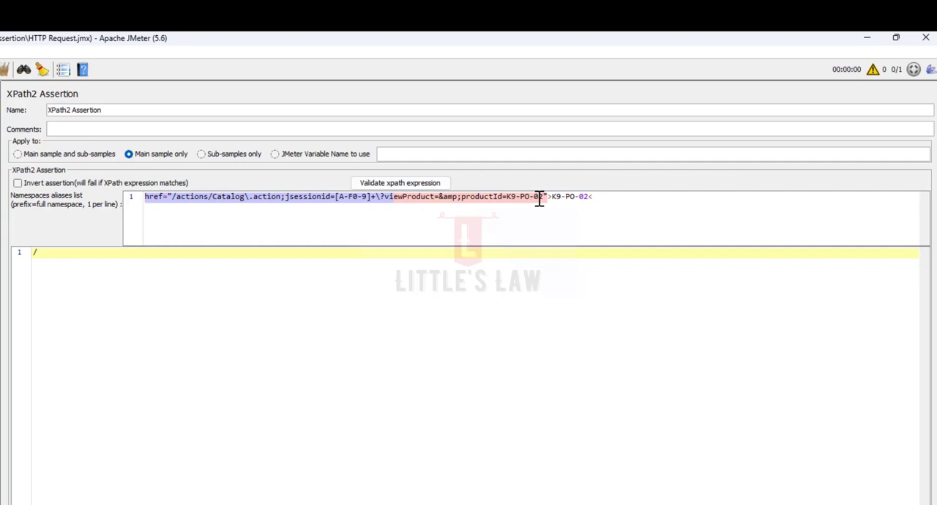